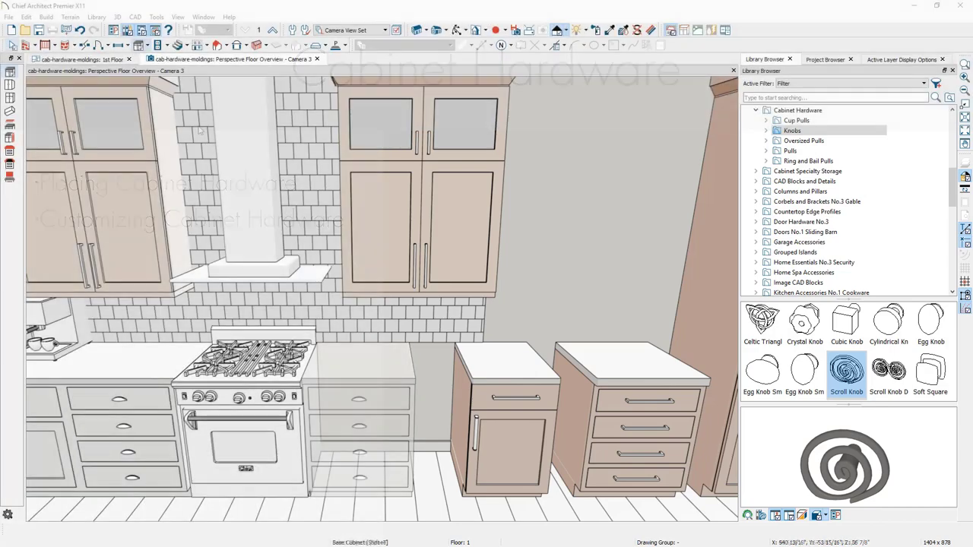
- Place a base cabinet in the gap right of the stove with the Base Cabinet tool
{"action": "left_click", "coordinate": [140, 46]}
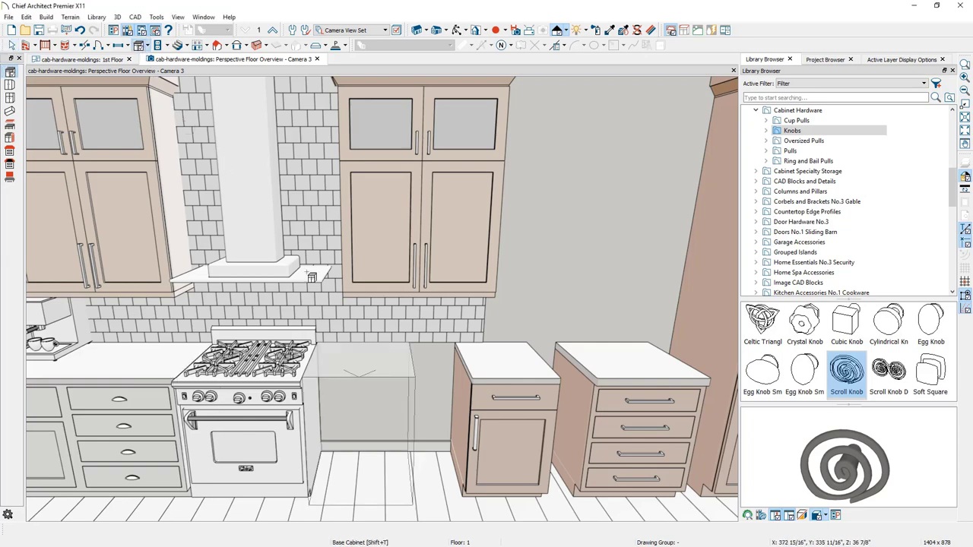
{"action": "left_click", "coordinate": [341, 367]}
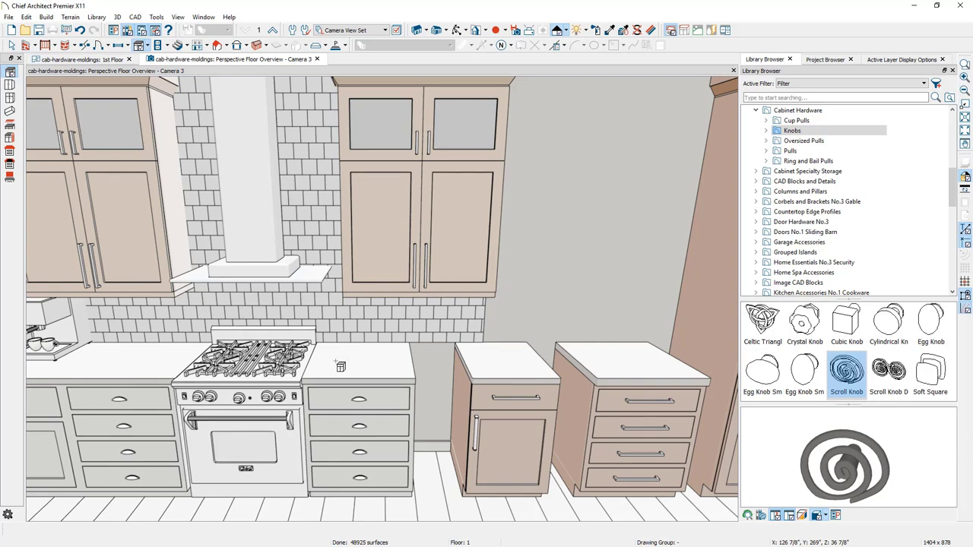
{"action": "key", "text": "space"}
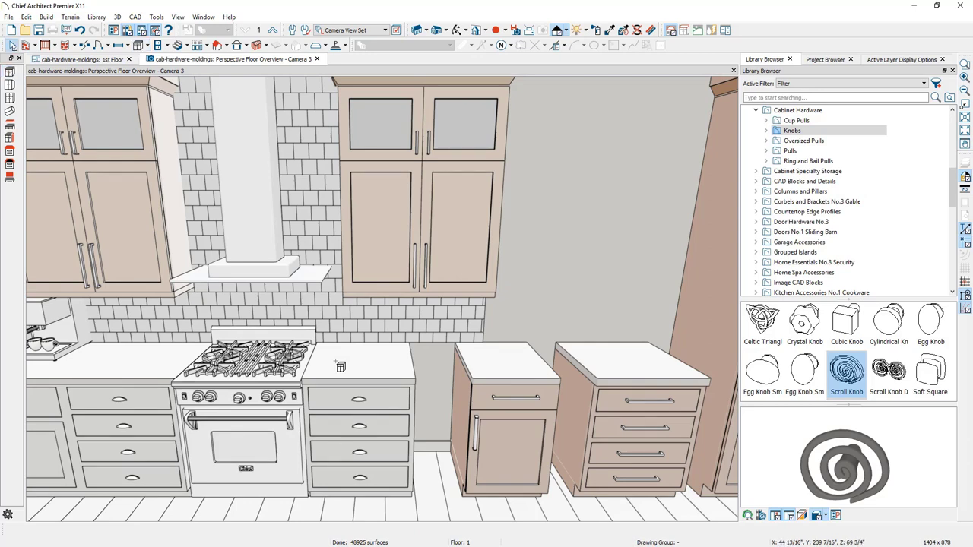
- Open the new cabinet's Door/Drawer specifications and browse the library for a Drawer Handle Style
{"action": "double_click", "coordinate": [323, 428]}
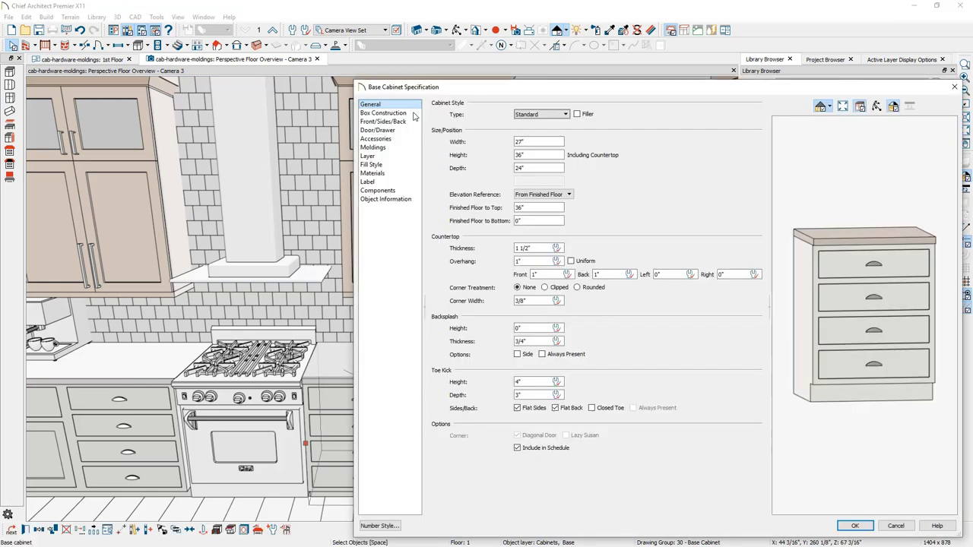
{"action": "left_click", "coordinate": [384, 130]}
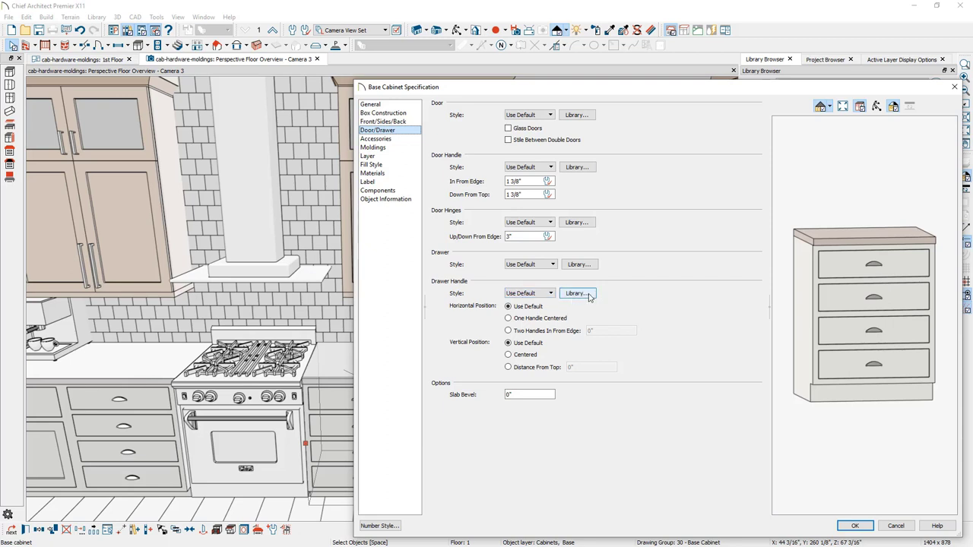
{"action": "left_click", "coordinate": [576, 294]}
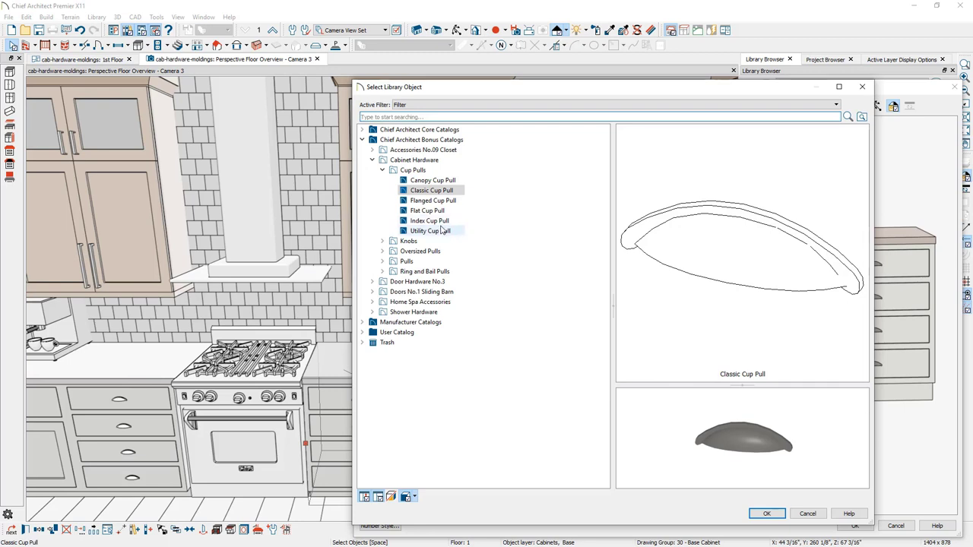
- Look through the Knobs folder, then cancel the library picker without choosing a handle
{"action": "left_click", "coordinate": [423, 243]}
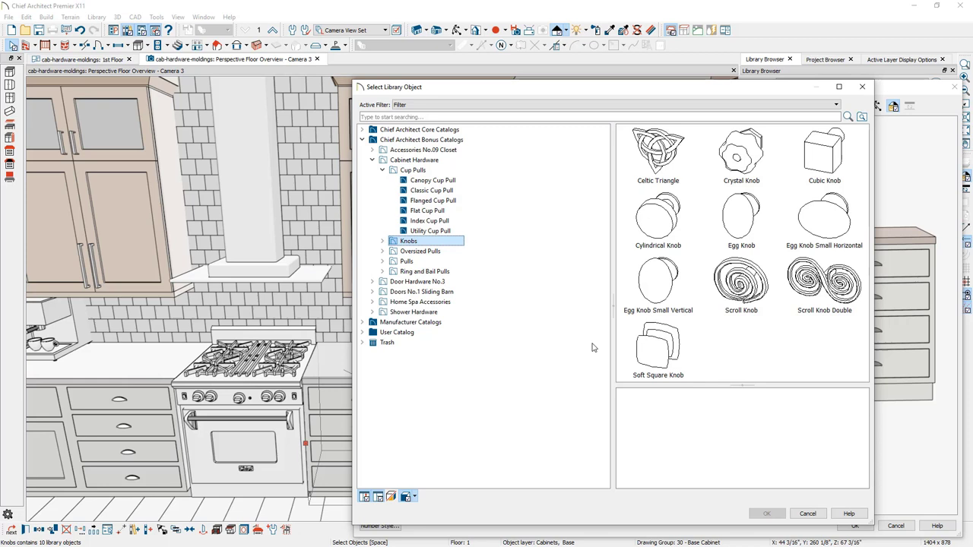
{"action": "left_click", "coordinate": [807, 513]}
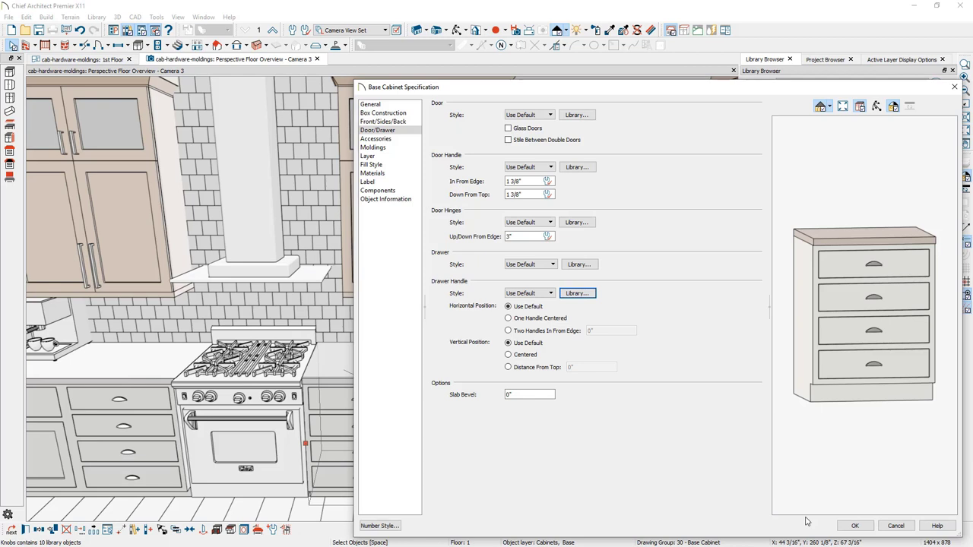
{"action": "left_click", "coordinate": [522, 322]}
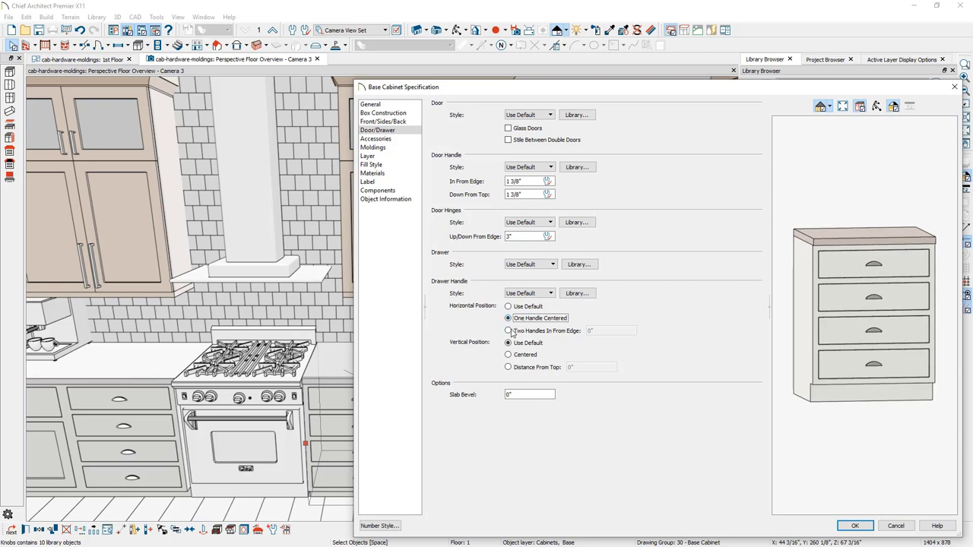
{"action": "left_click", "coordinate": [509, 333]}
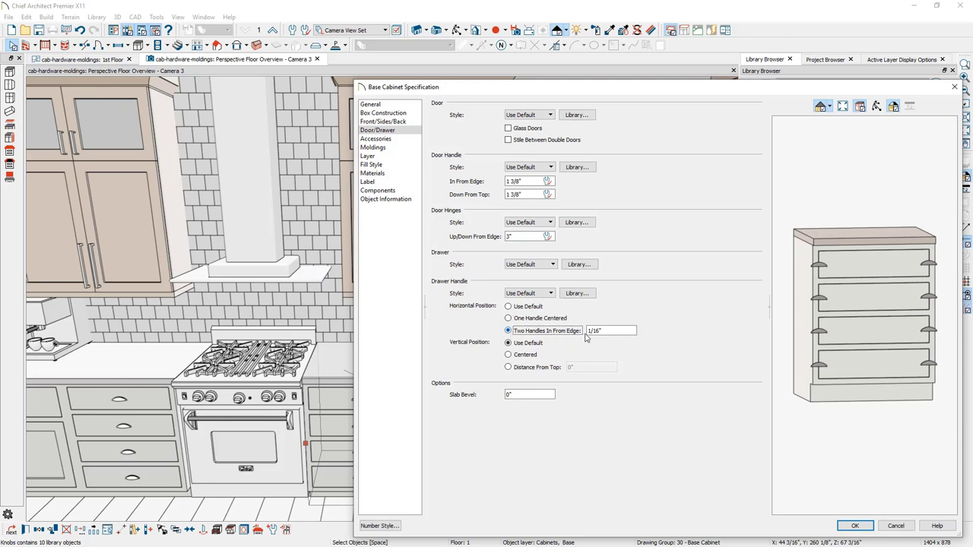
{"action": "key", "text": "Tab"}
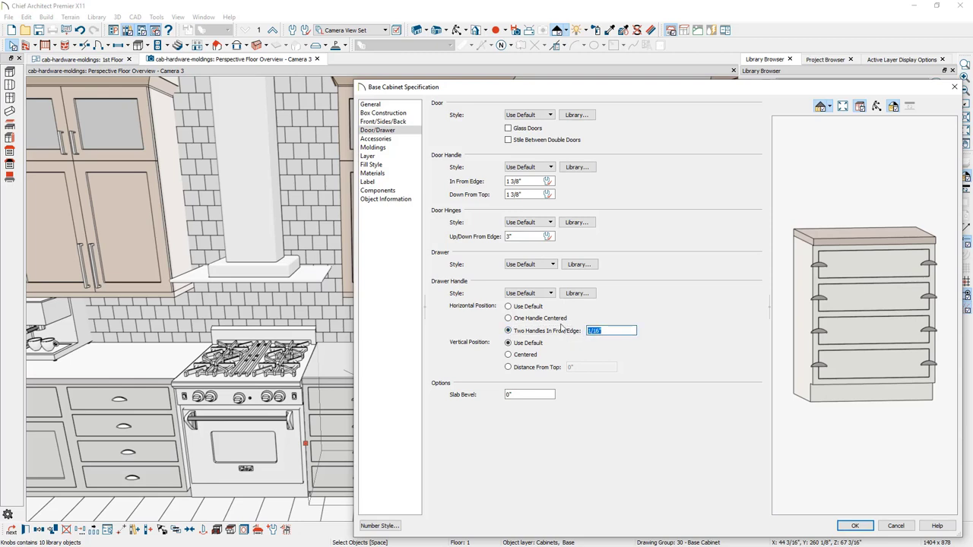
{"action": "type", "text": "8"}
{"action": "key", "text": "Tab"}
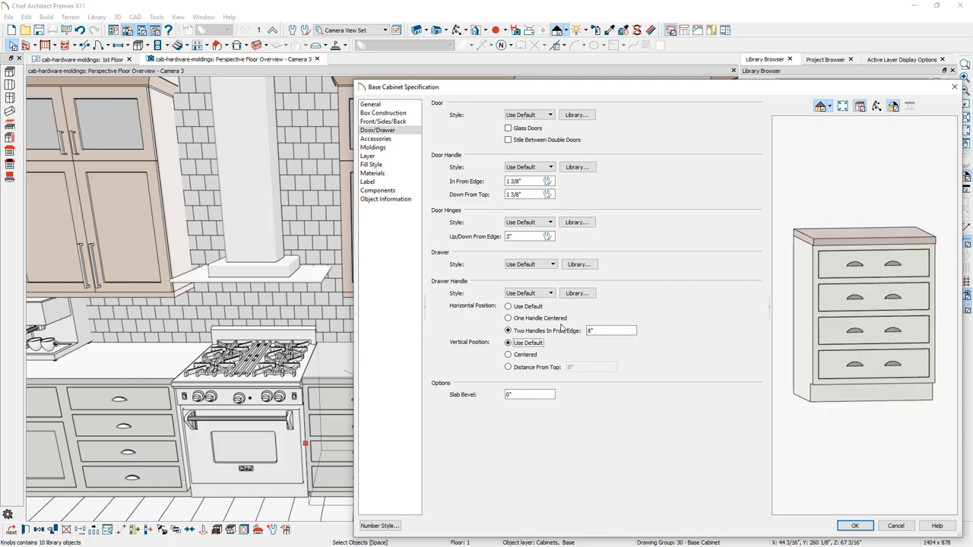
{"action": "left_click", "coordinate": [509, 306]}
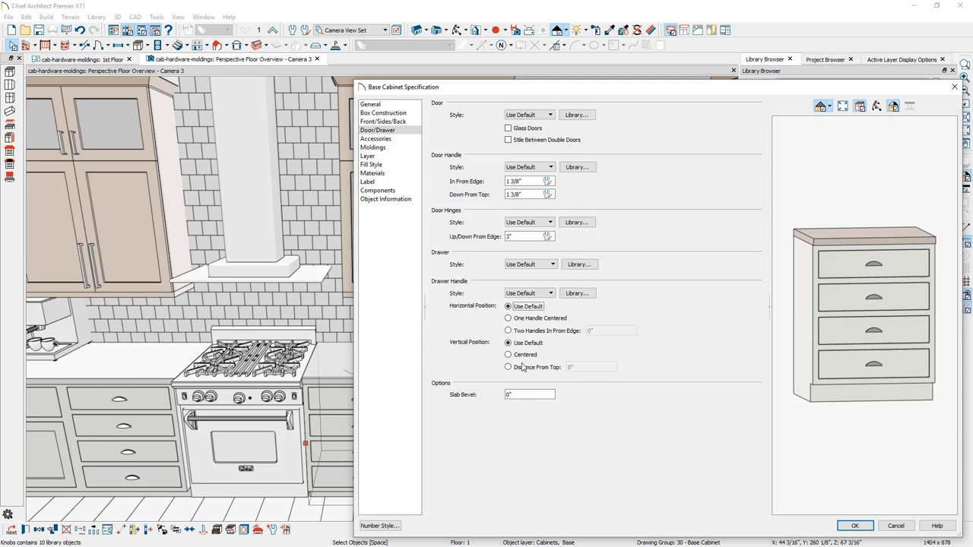
{"action": "left_click", "coordinate": [520, 369]}
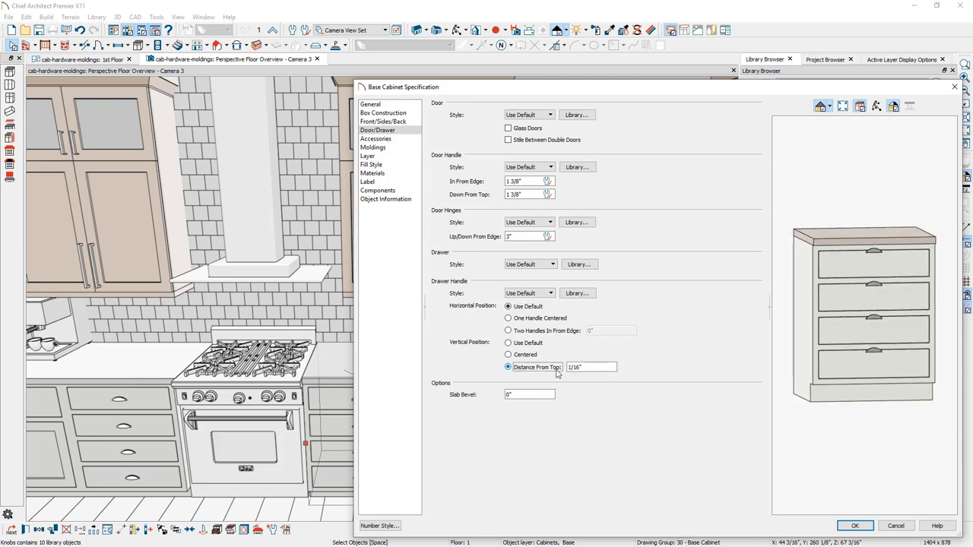
{"action": "left_click_drag", "start_coordinate": [582, 368], "coordinate": [561, 370]}
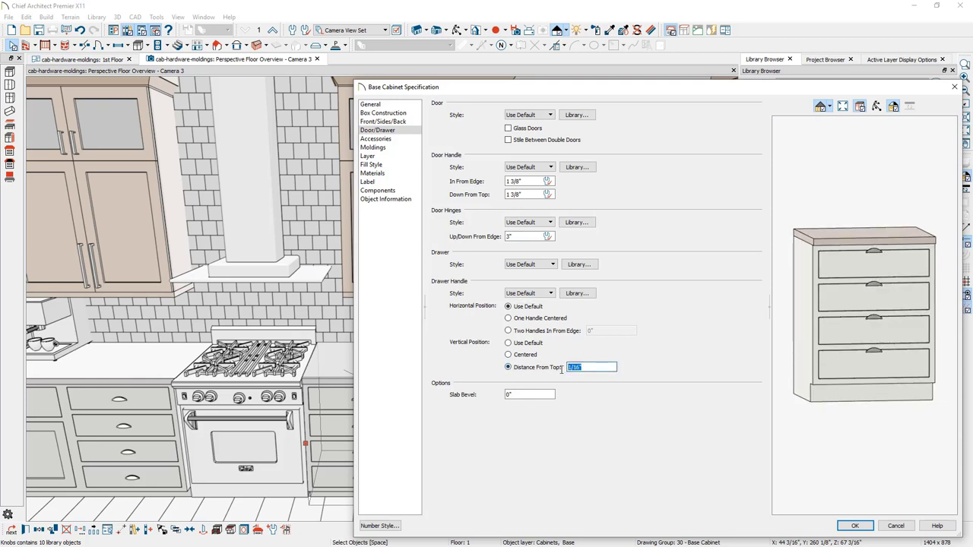
{"action": "type", "text": "3"}
{"action": "key", "text": "Tab"}
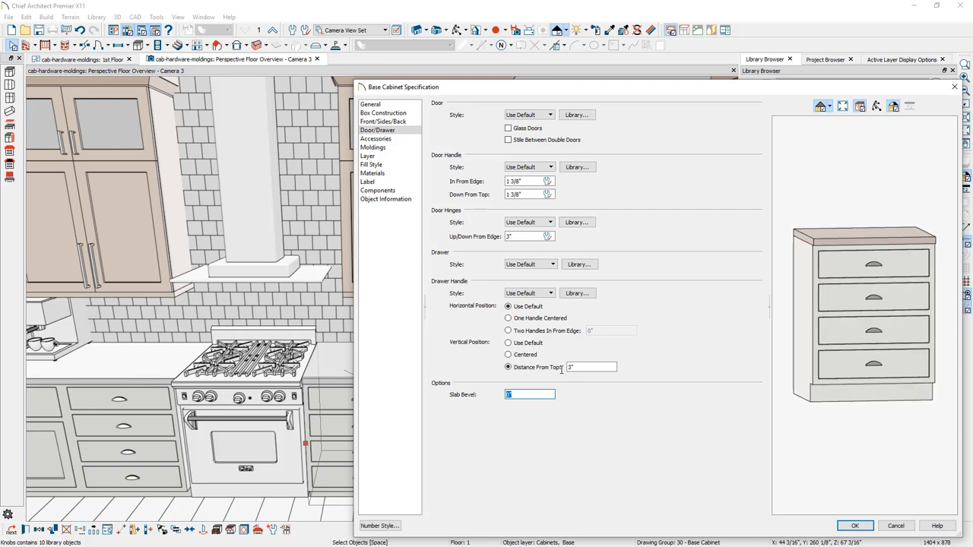
{"action": "left_click", "coordinate": [534, 344]}
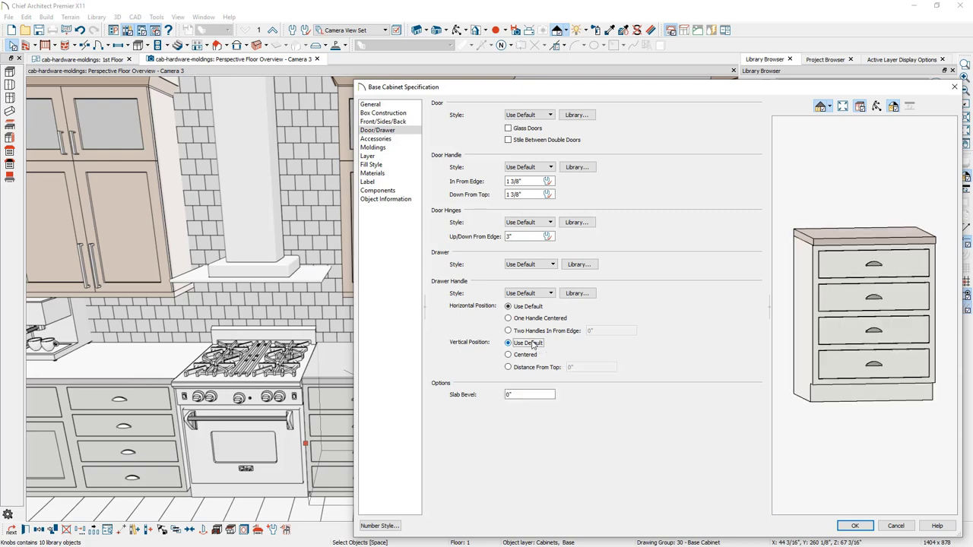
- Discard the dialog changes and apply Scroll Knob, then Scroll Knob Double, to the new cabinet
{"action": "left_click", "coordinate": [896, 525]}
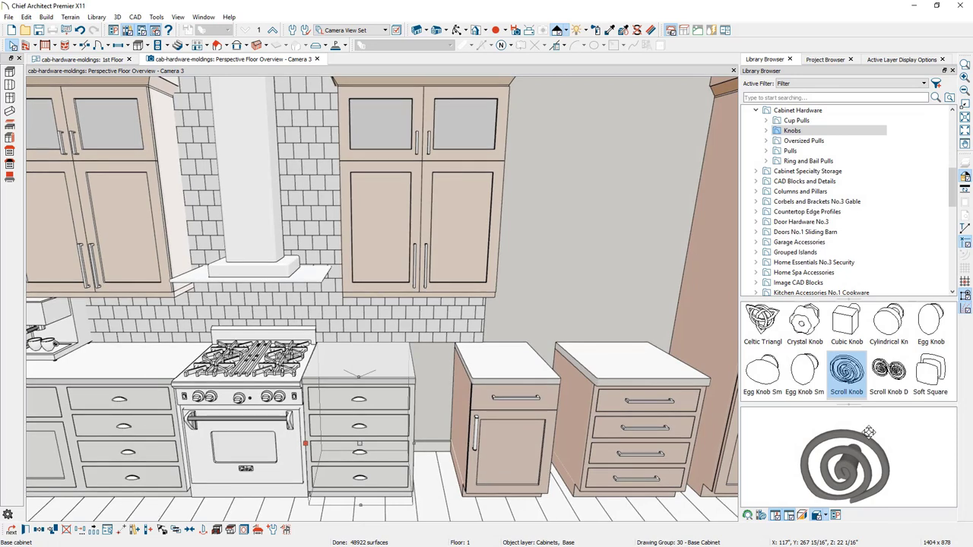
{"action": "left_click", "coordinate": [856, 387]}
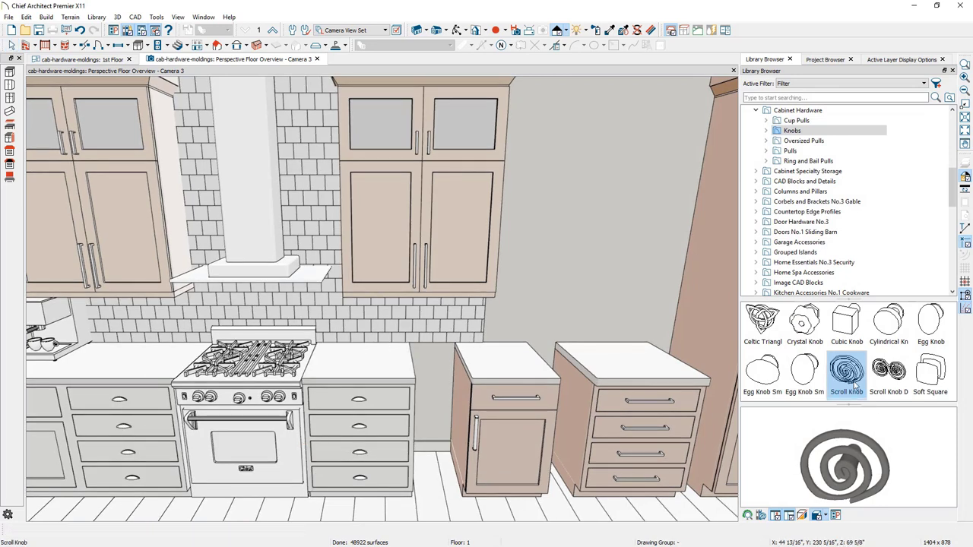
{"action": "left_click", "coordinate": [380, 399]}
{"action": "scroll", "coordinate": [380, 403], "scroll_direction": "up", "scroll_amount": 5}
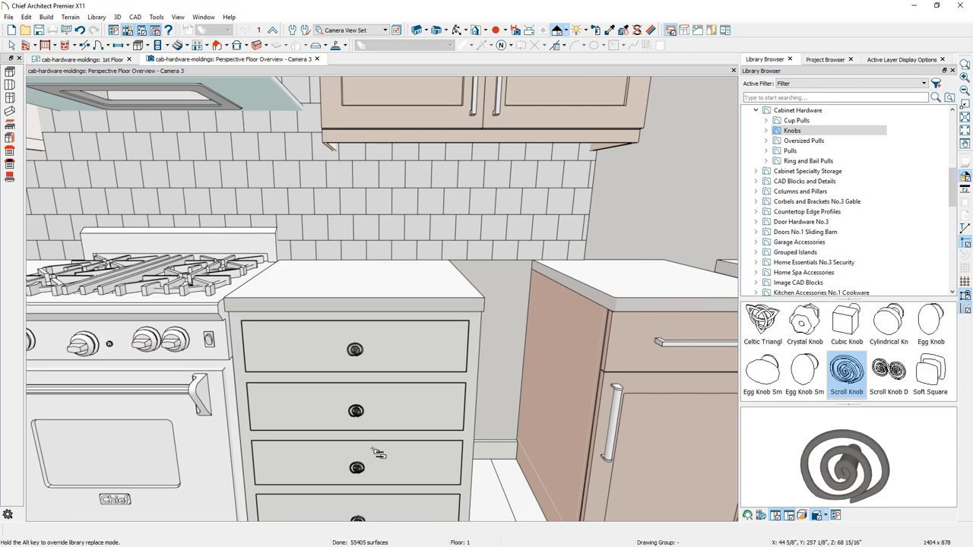
{"action": "left_click", "coordinate": [901, 368]}
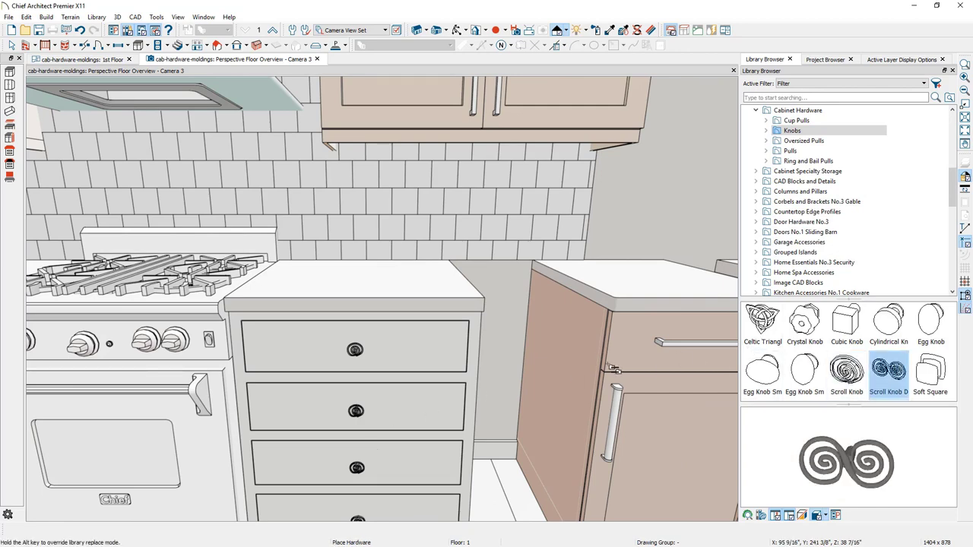
{"action": "left_click", "coordinate": [410, 367]}
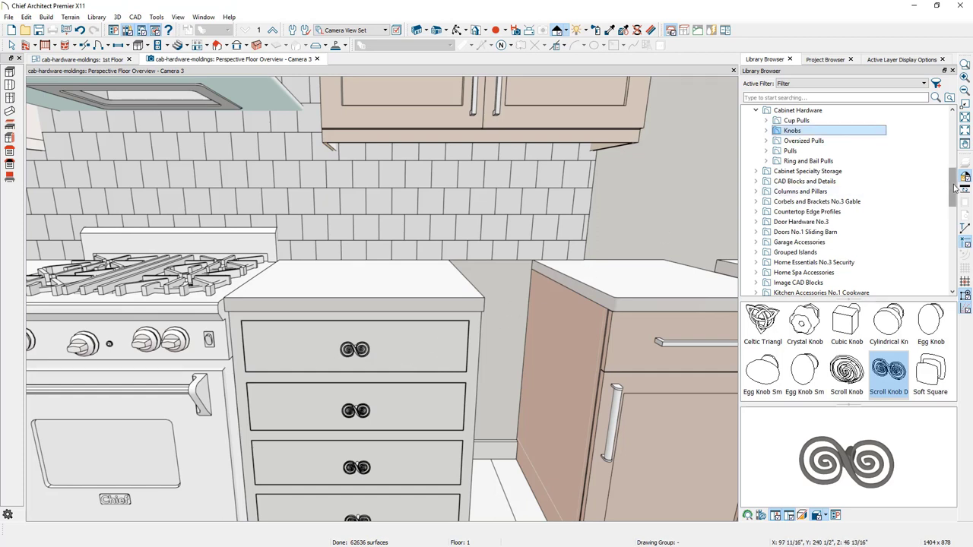
- Expand Chief Architect Core Catalogs > Architectural > Hardware > Cabinet Hardware in the Library Browser
{"action": "left_click_drag", "start_coordinate": [952, 188], "coordinate": [951, 127]}
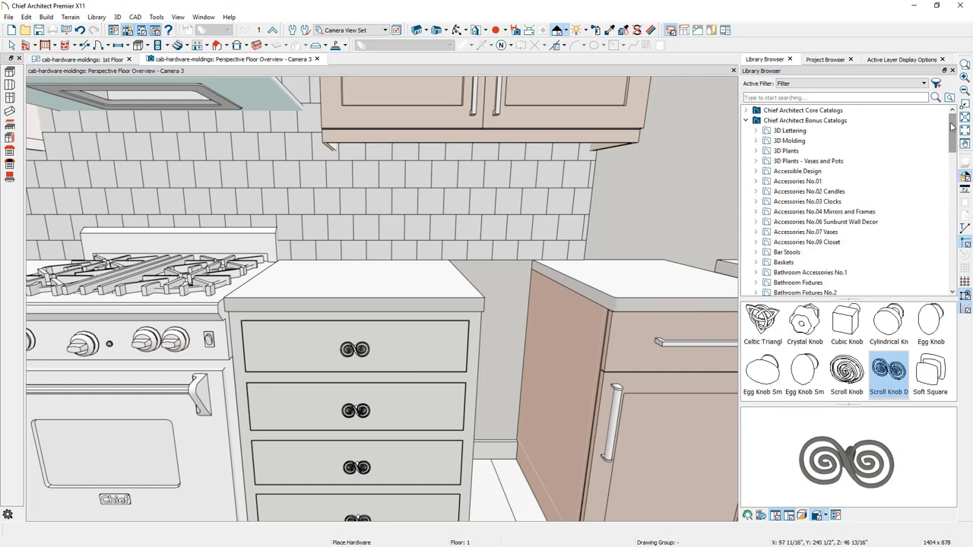
{"action": "left_click", "coordinate": [746, 111]}
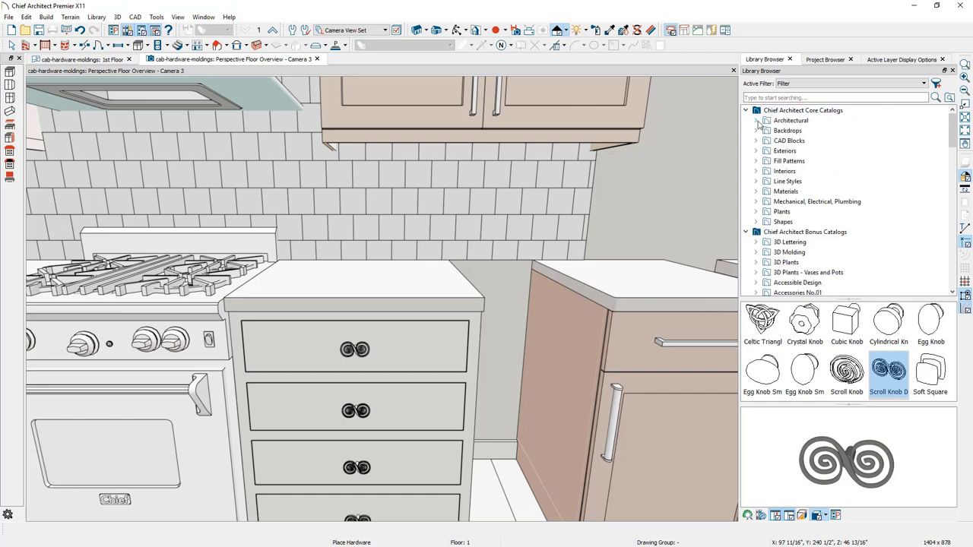
{"action": "left_click", "coordinate": [757, 121]}
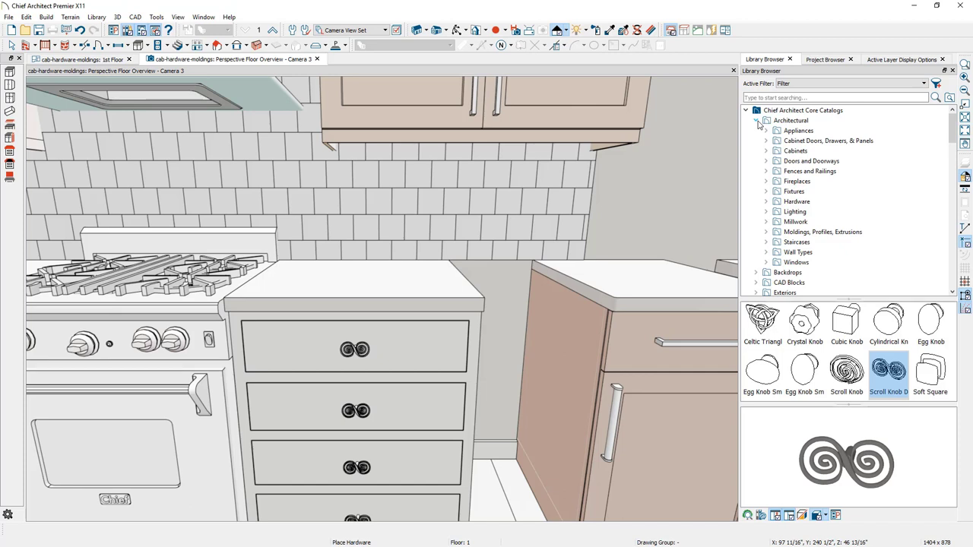
{"action": "left_click", "coordinate": [767, 201]}
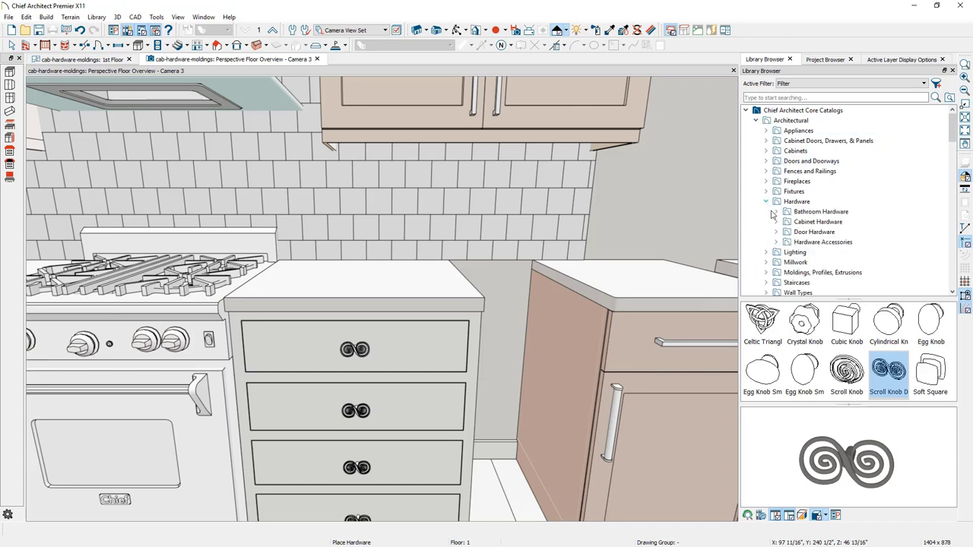
{"action": "left_click", "coordinate": [776, 222]}
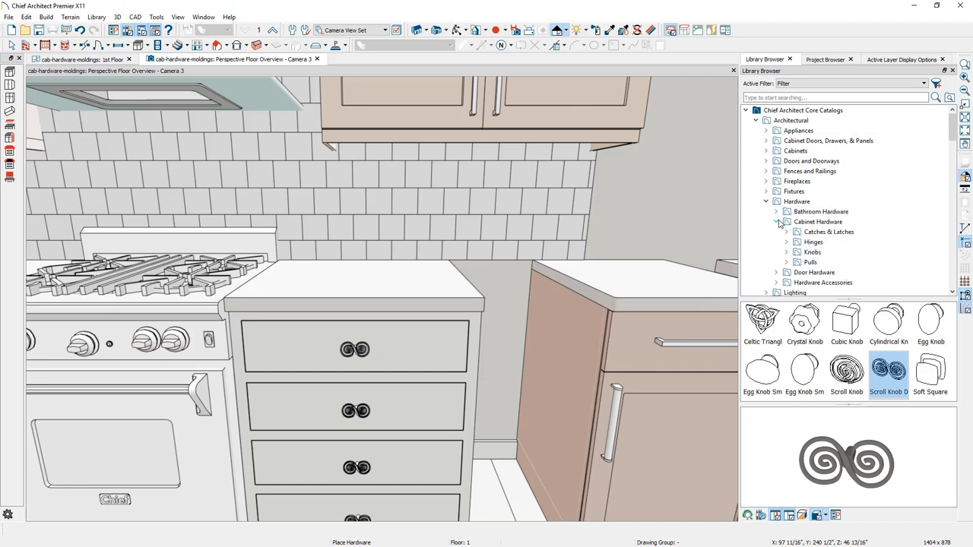
- Apply the CP01 Bar Pull from Pulls > Bar Pulls to the new cabinet's drawers
{"action": "left_click", "coordinate": [805, 262]}
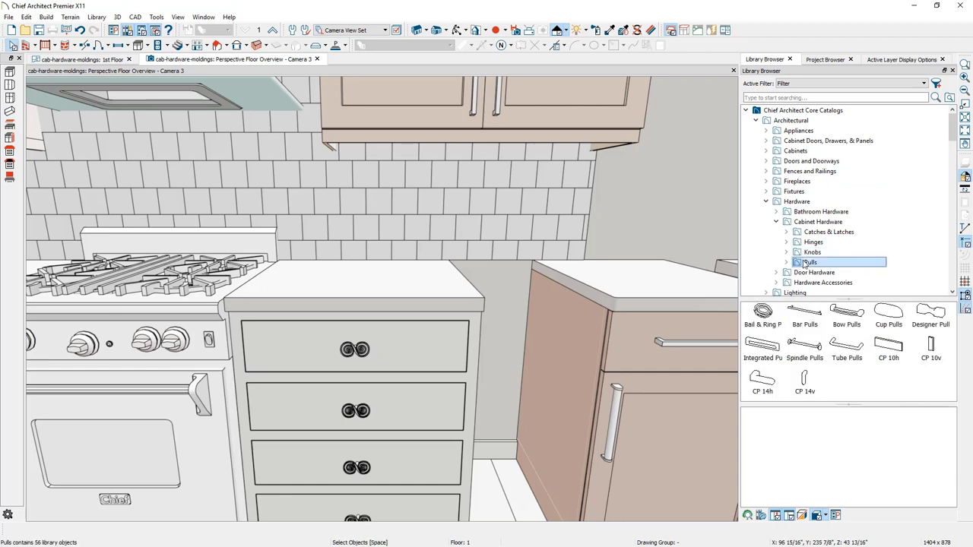
{"action": "double_click", "coordinate": [804, 262]}
{"action": "left_click", "coordinate": [826, 282]}
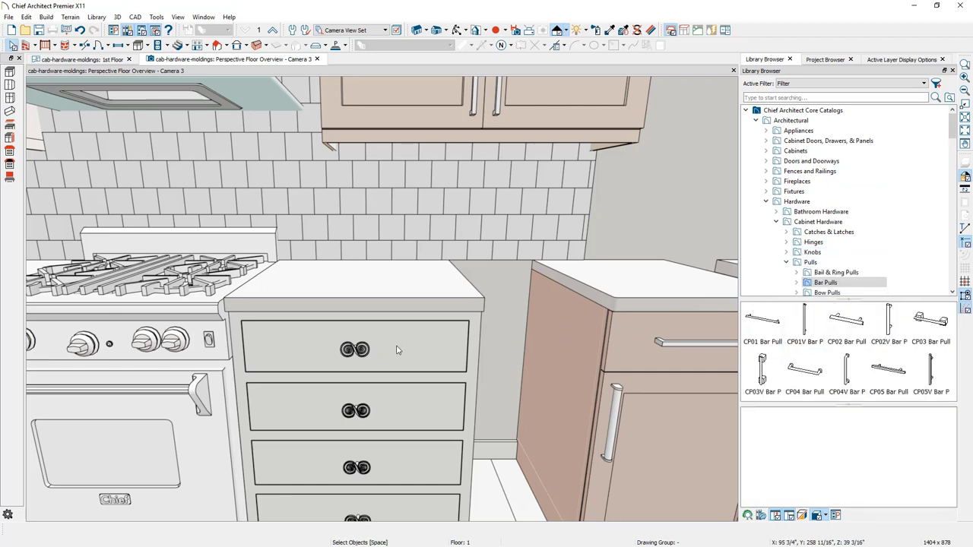
{"action": "left_click", "coordinate": [762, 322]}
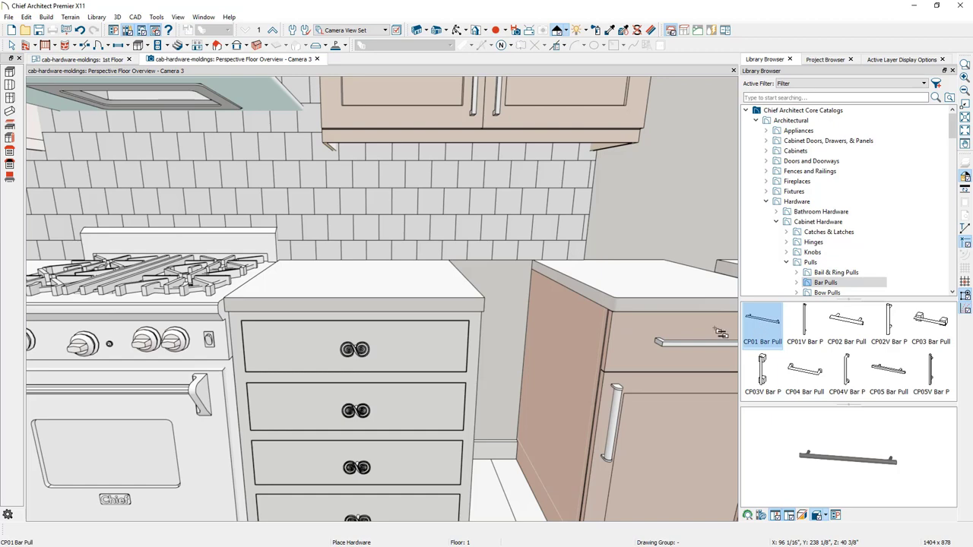
{"action": "left_click", "coordinate": [418, 355]}
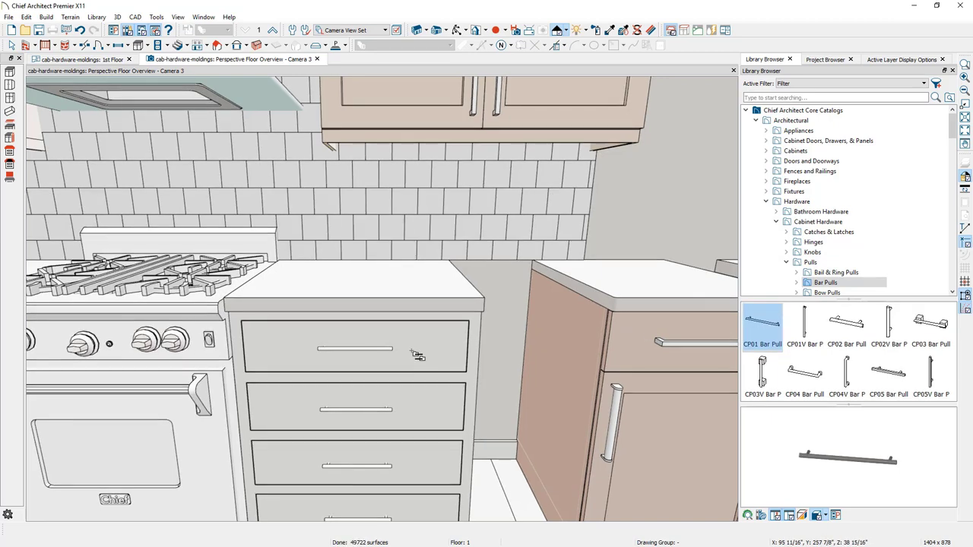
- Collapse Core Catalogs, expand Bonus Catalogs > Cabinet Hardware, and check the Library menu
{"action": "left_click", "coordinate": [747, 111]}
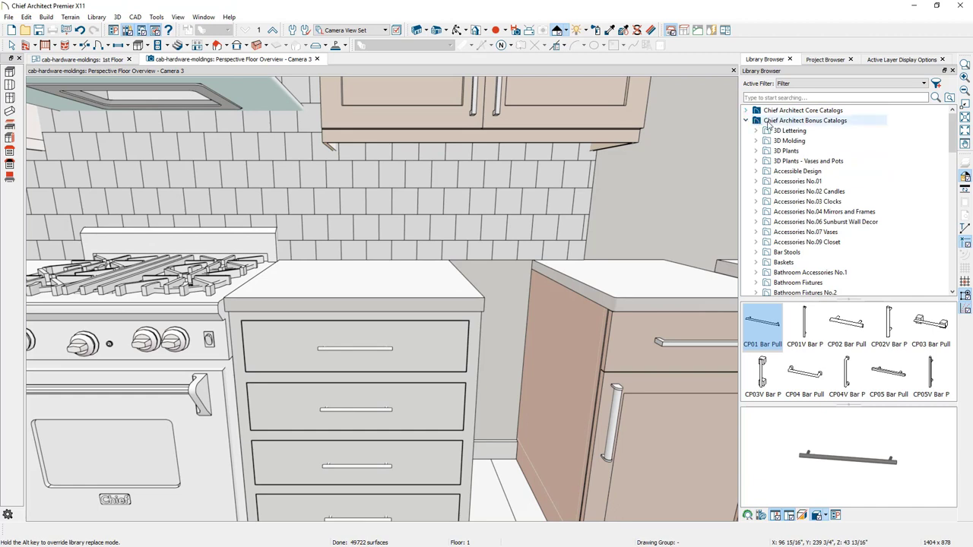
{"action": "left_click_drag", "start_coordinate": [954, 135], "coordinate": [954, 152]}
{"action": "double_click", "coordinate": [802, 257]}
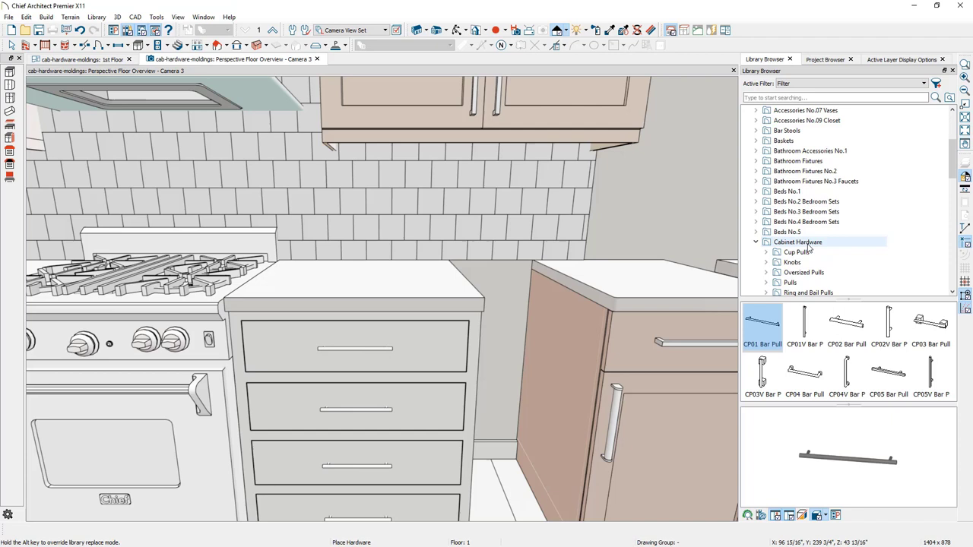
{"action": "left_click", "coordinate": [808, 245]}
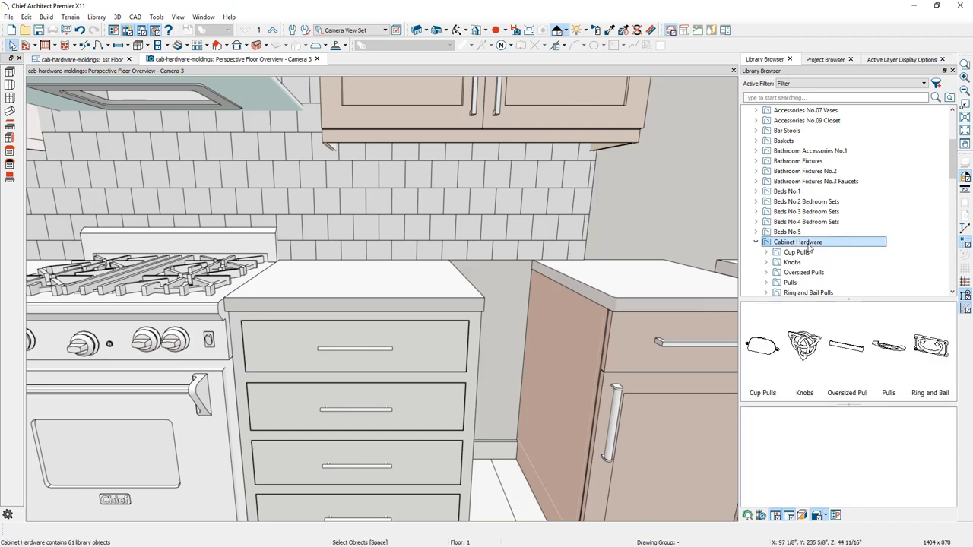
{"action": "scroll", "coordinate": [809, 247], "scroll_direction": "down", "scroll_amount": 3}
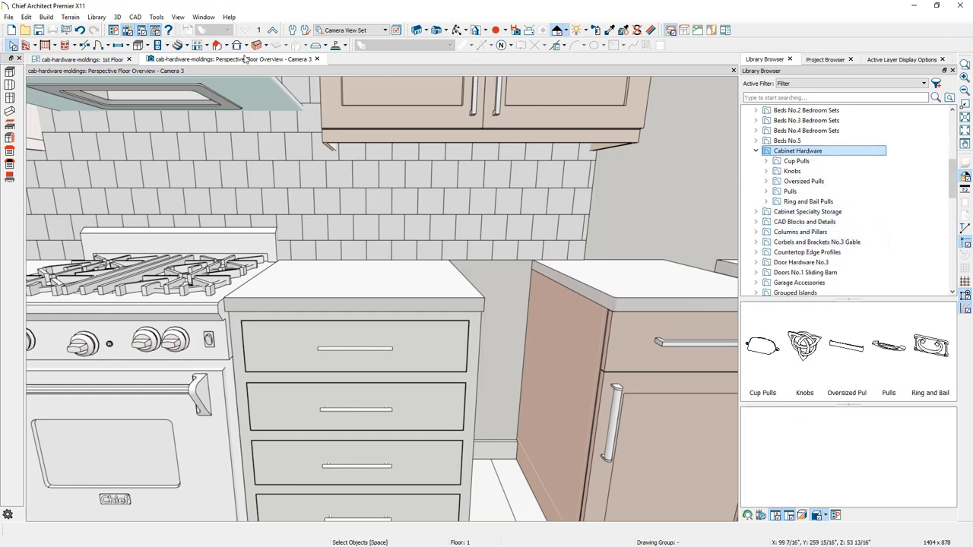
{"action": "left_click", "coordinate": [96, 17]}
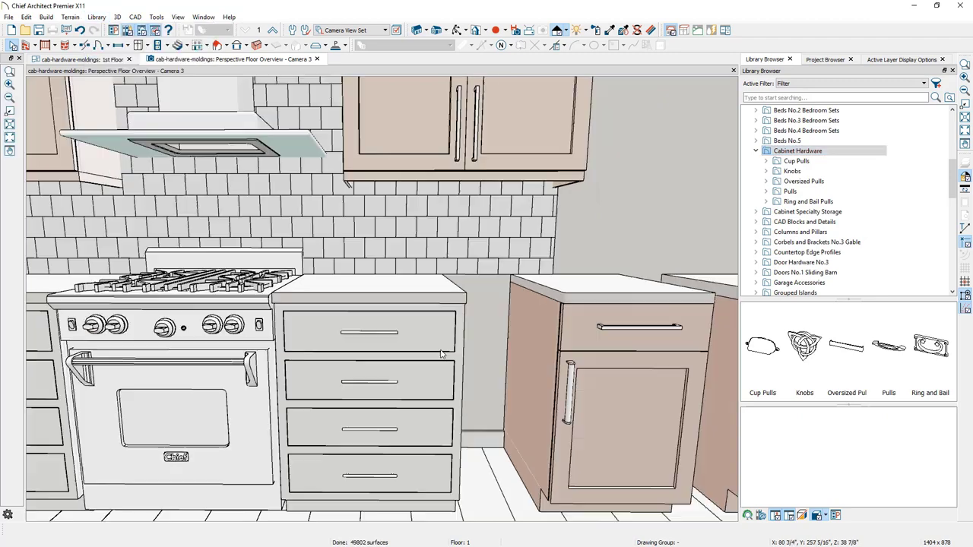
- Drag the tall pantry cabinet's top handle upward to make it taller
{"action": "left_click_drag", "start_coordinate": [304, 411], "coordinate": [524, 342]}
{"action": "left_click", "coordinate": [590, 159]}
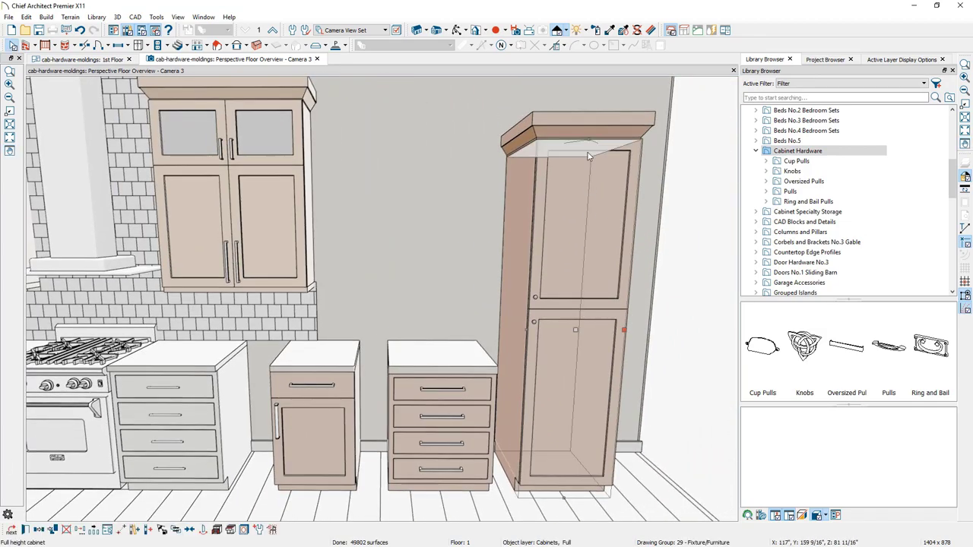
{"action": "left_click_drag", "start_coordinate": [588, 138], "coordinate": [592, 97]}
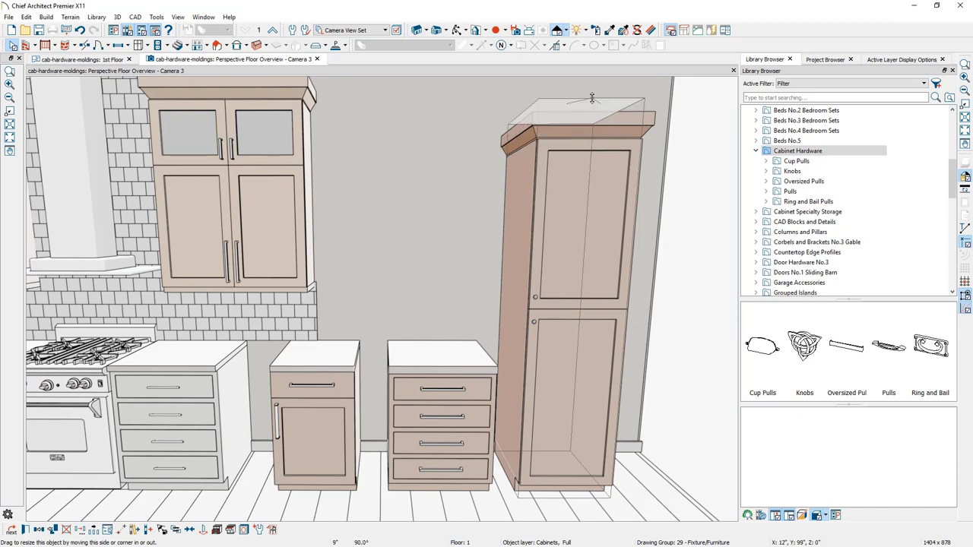
{"action": "key", "text": "Escape"}
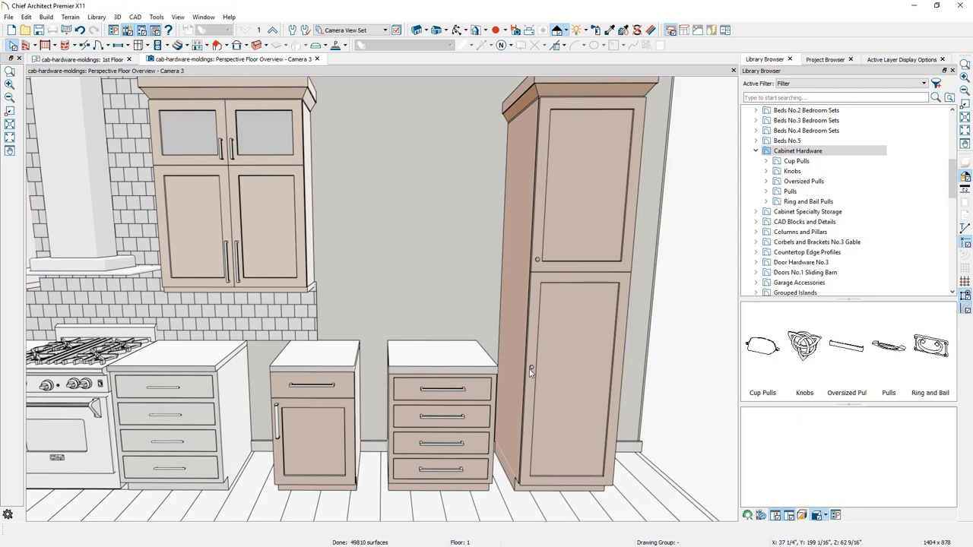
- Open the pantry's Full Height Cabinet Specification and select the lower door in the preview
{"action": "double_click", "coordinate": [568, 366]}
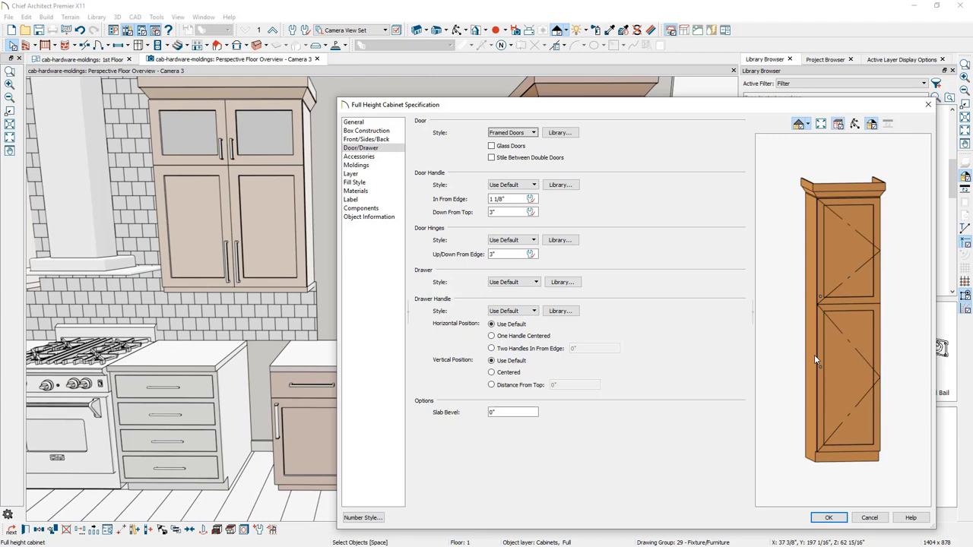
{"action": "left_click", "coordinate": [849, 359]}
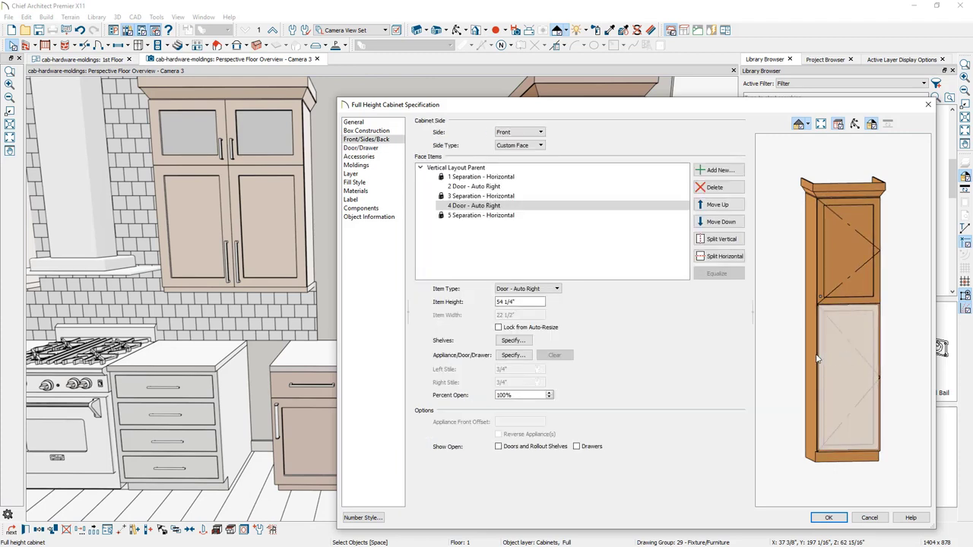
- Specify the lower door's own handle position at 3" down from the top and confirm
{"action": "left_click", "coordinate": [512, 355]}
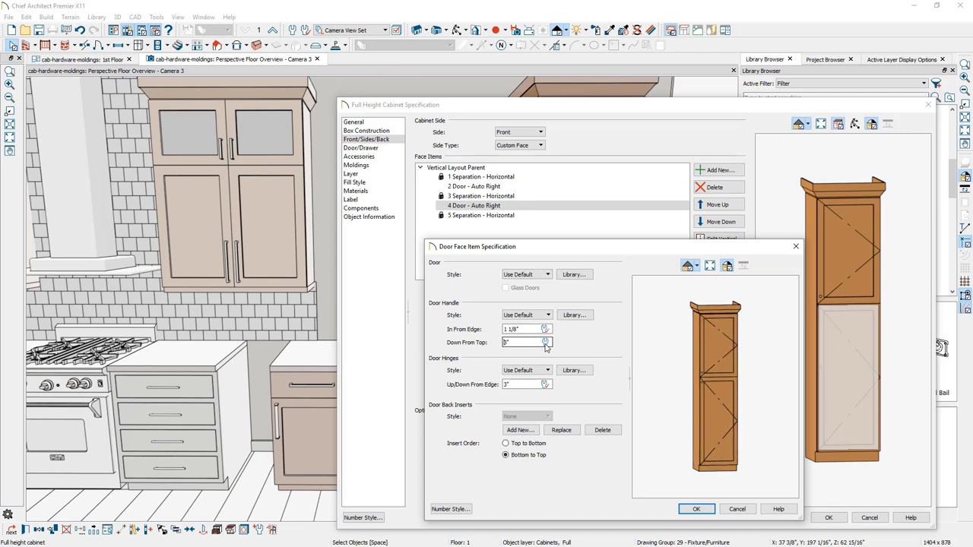
{"action": "scroll", "coordinate": [714, 386], "scroll_direction": "up", "scroll_amount": 5}
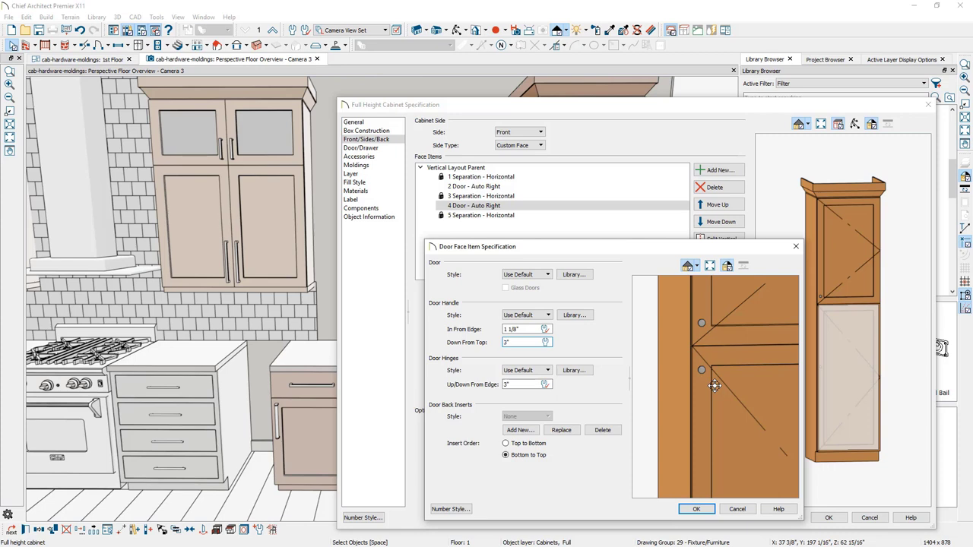
{"action": "left_click", "coordinate": [697, 508]}
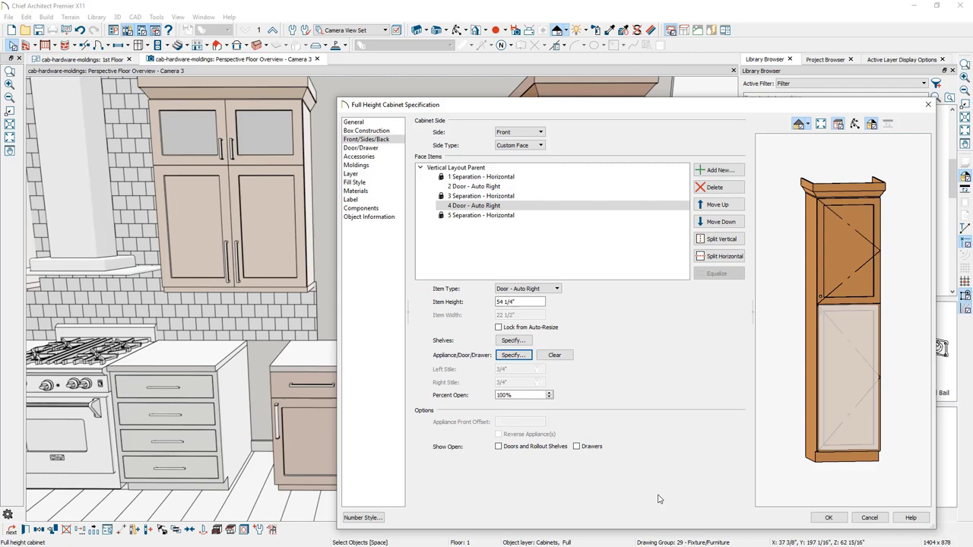
- Confirm the pantry settings so its lower-door knob sits near the door top, then zoom and orbit toward the wall cabinets
{"action": "left_click", "coordinate": [823, 519]}
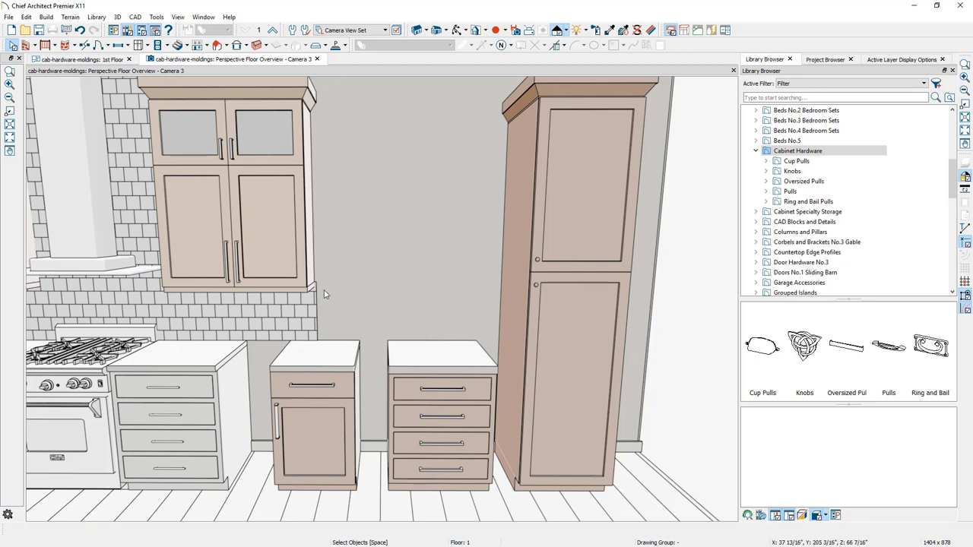
{"action": "scroll", "coordinate": [190, 286], "scroll_direction": "up", "scroll_amount": 1}
{"action": "scroll", "coordinate": [189, 287], "scroll_direction": "up", "scroll_amount": 2}
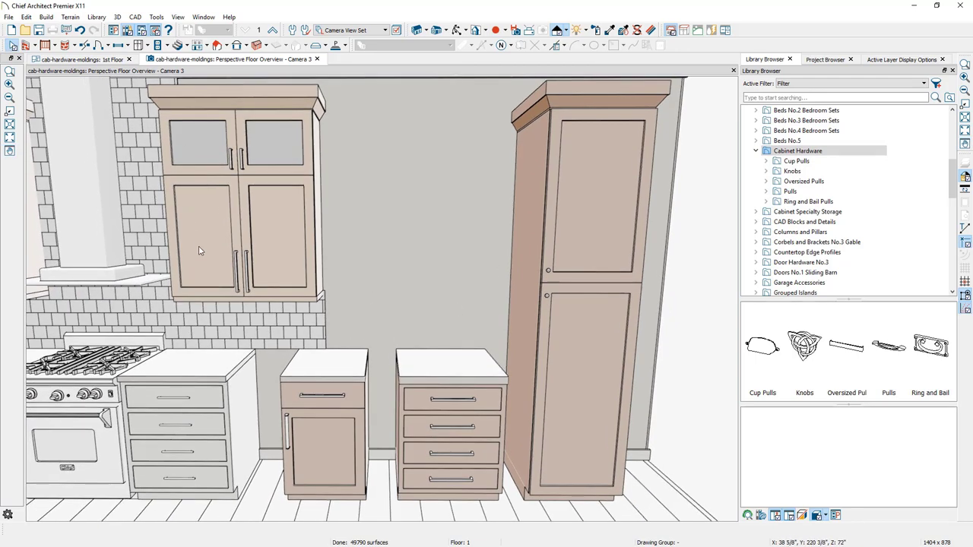
{"action": "scroll", "coordinate": [234, 297], "scroll_direction": "up", "scroll_amount": 1}
{"action": "left_click_drag", "start_coordinate": [233, 297], "coordinate": [502, 312]}
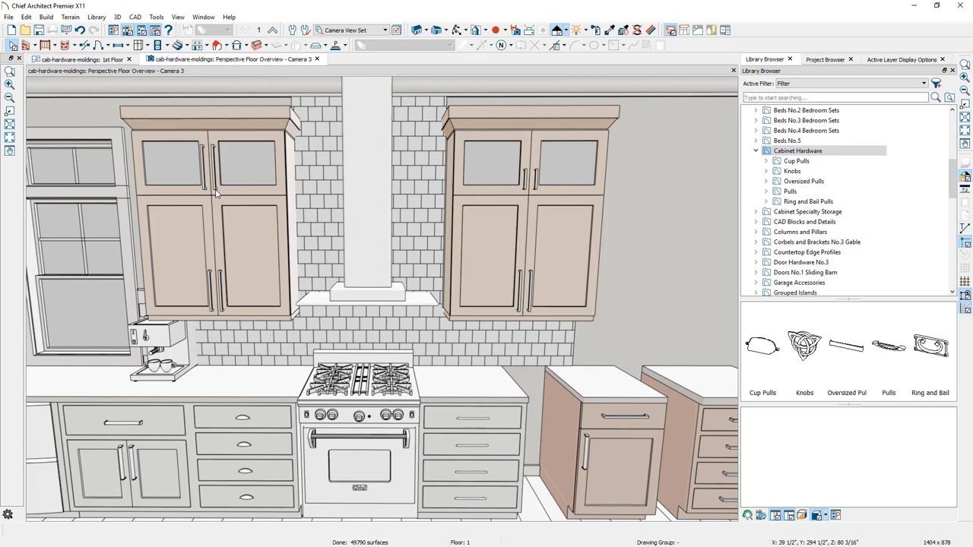
- Open the Door Face Item Specification for the left wall cabinet's upper glass door
{"action": "double_click", "coordinate": [232, 228]}
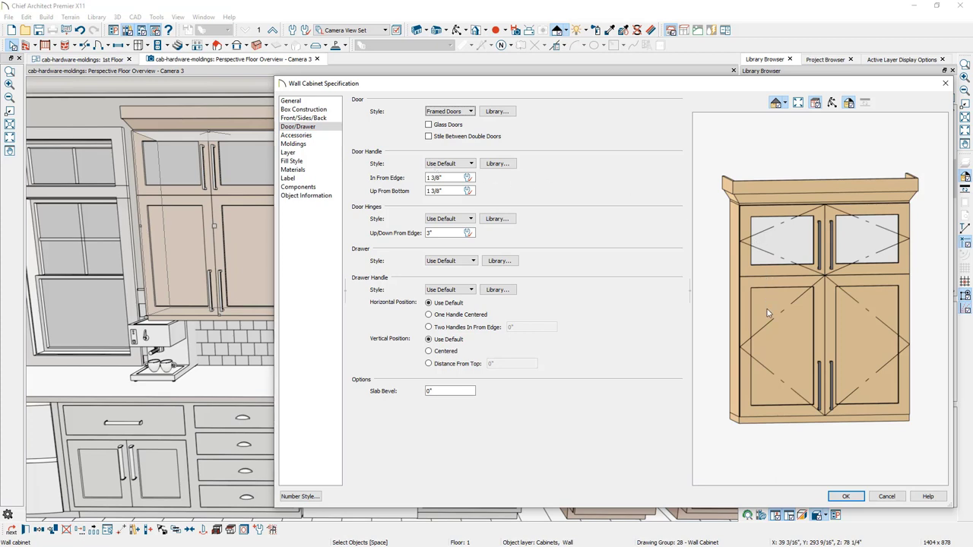
{"action": "left_click", "coordinate": [787, 269]}
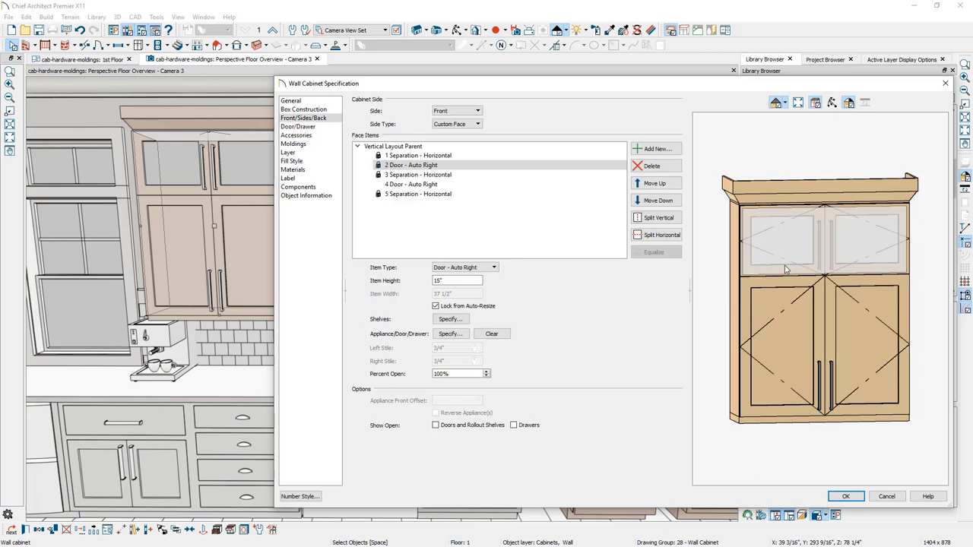
{"action": "left_click", "coordinate": [453, 334]}
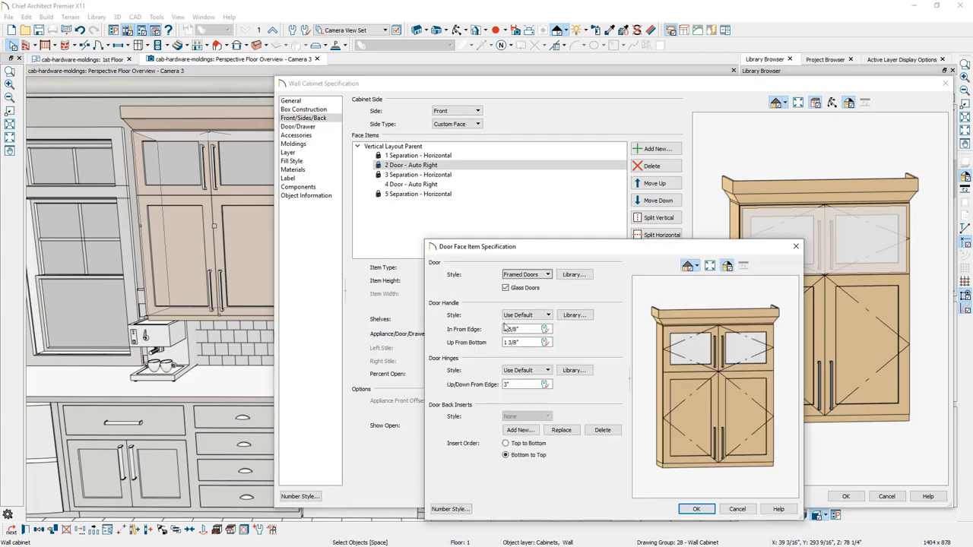
- Pick the User Catalog 'hw, short pull, vert' handle from the Door Handle Library for the glass door
{"action": "left_click", "coordinate": [576, 315]}
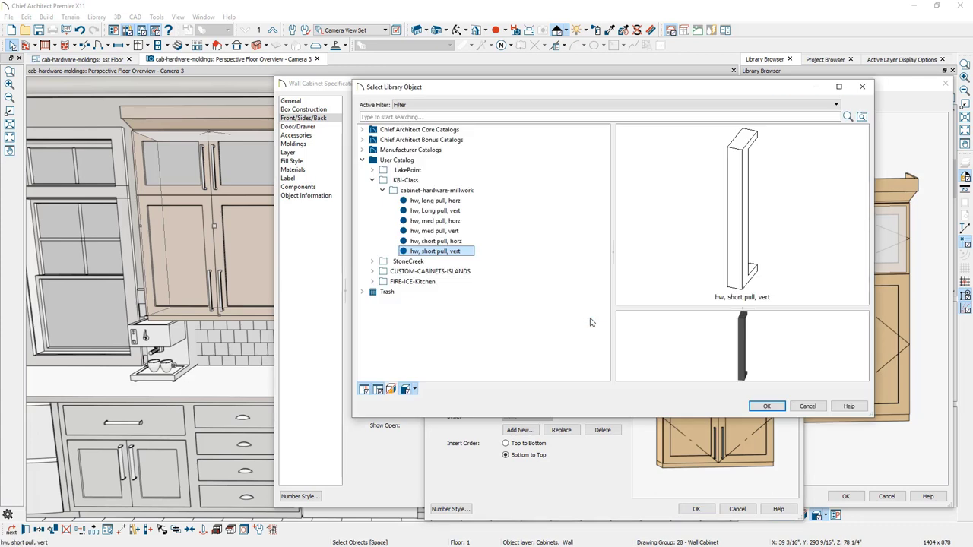
{"action": "left_click", "coordinate": [766, 406]}
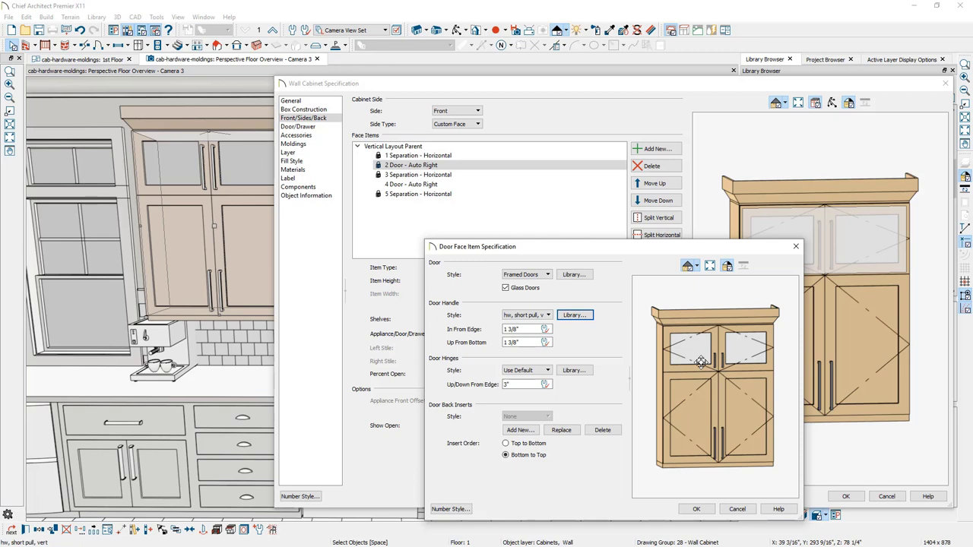
- Confirm the short vertical pull on the upper door and apply the wall cabinet changes
{"action": "left_click", "coordinate": [697, 509]}
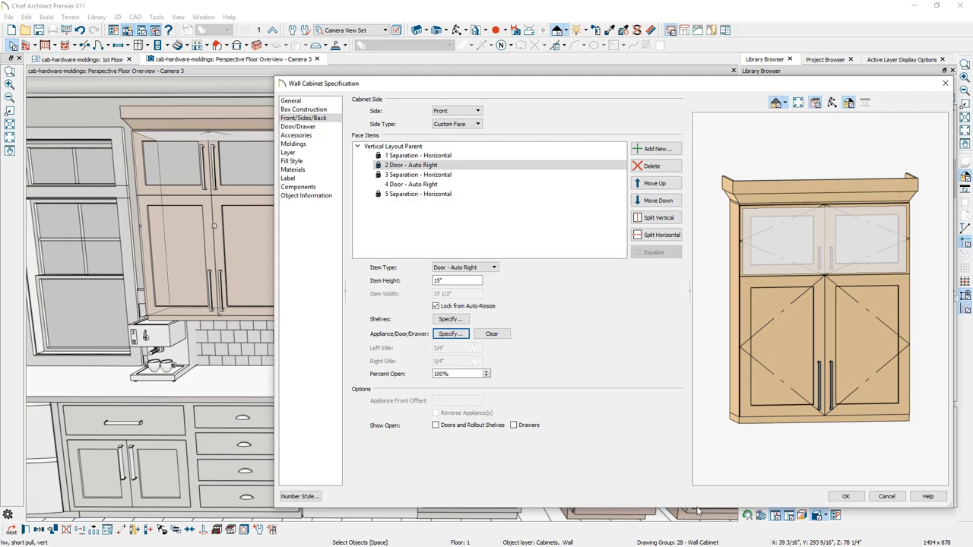
{"action": "left_click", "coordinate": [843, 497]}
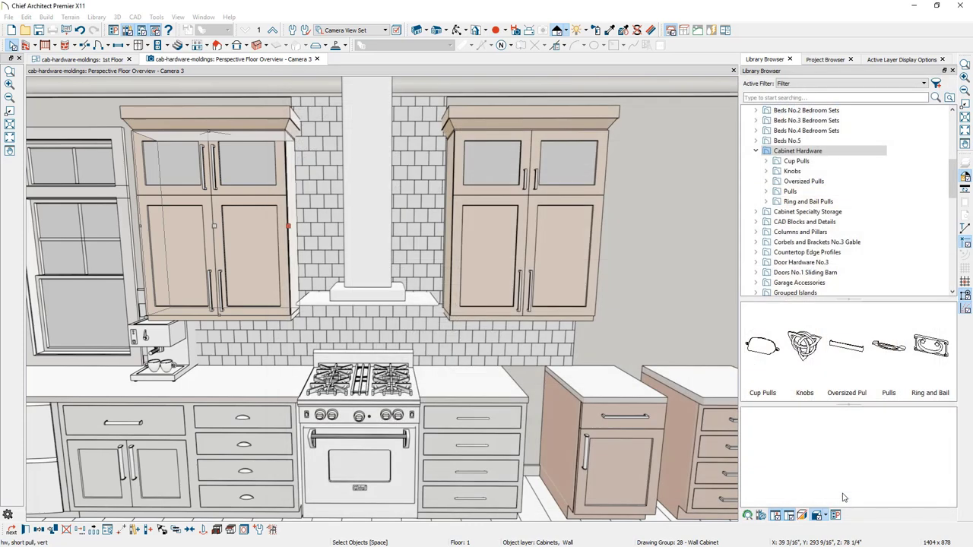